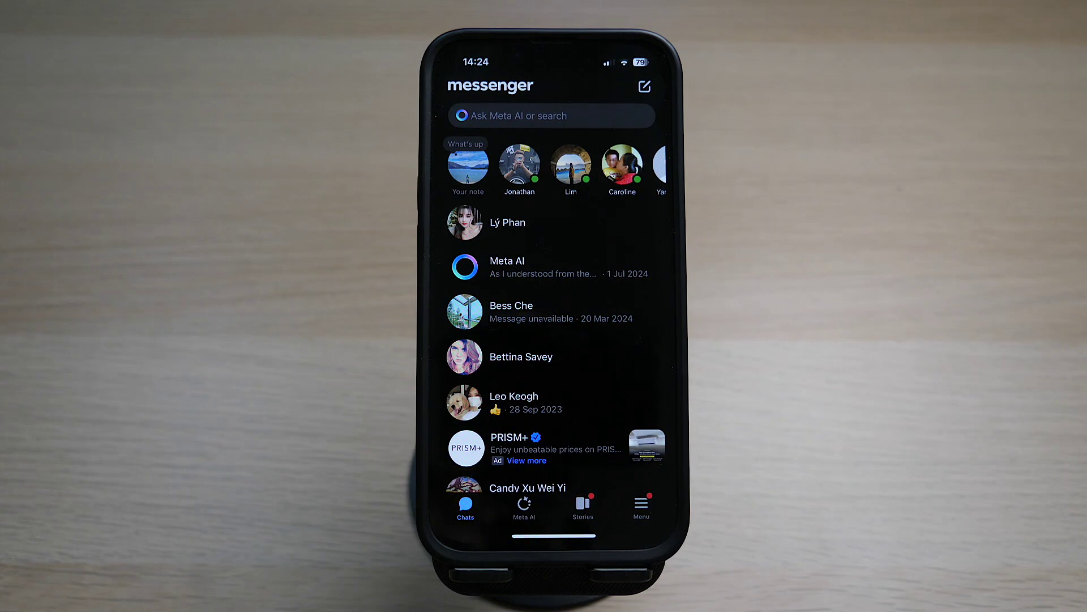
Go from Settings through Accounts Centre to Download your information and start a new request.
click(642, 506)
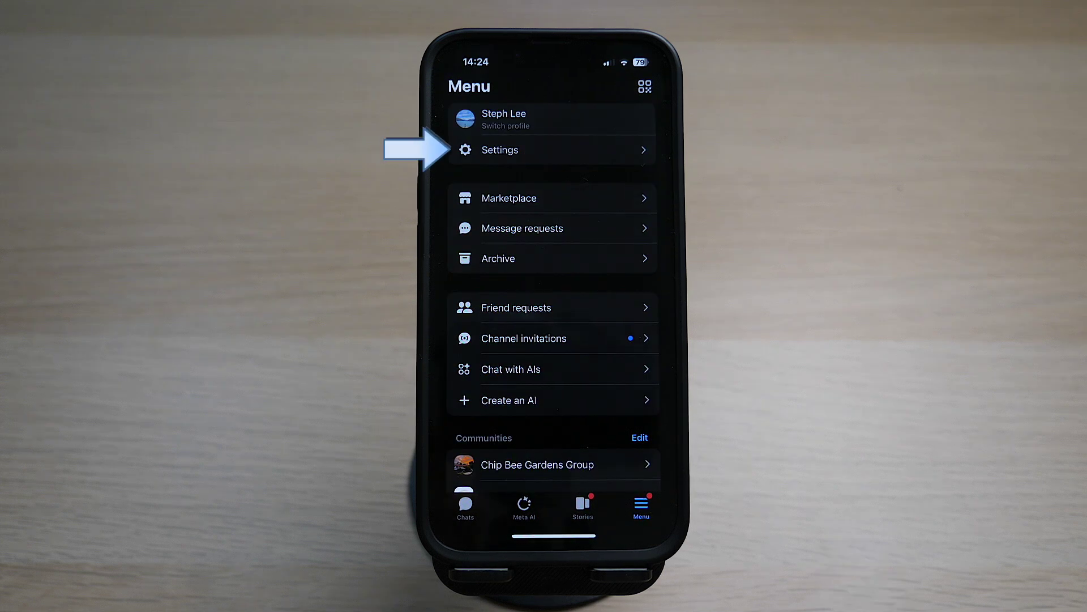
click(595, 149)
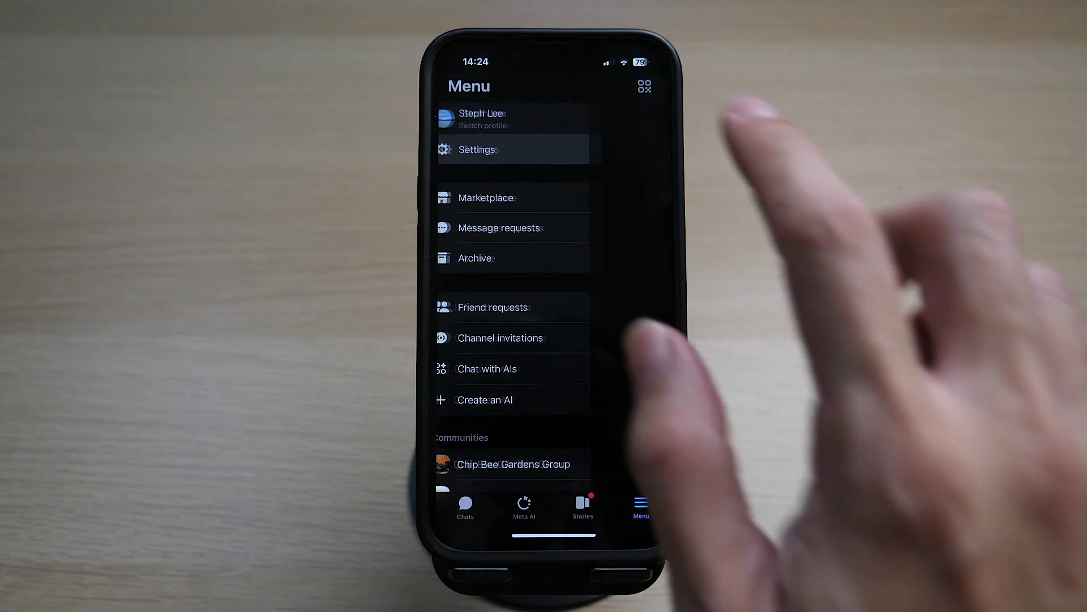
scroll(552, 340, down, 5)
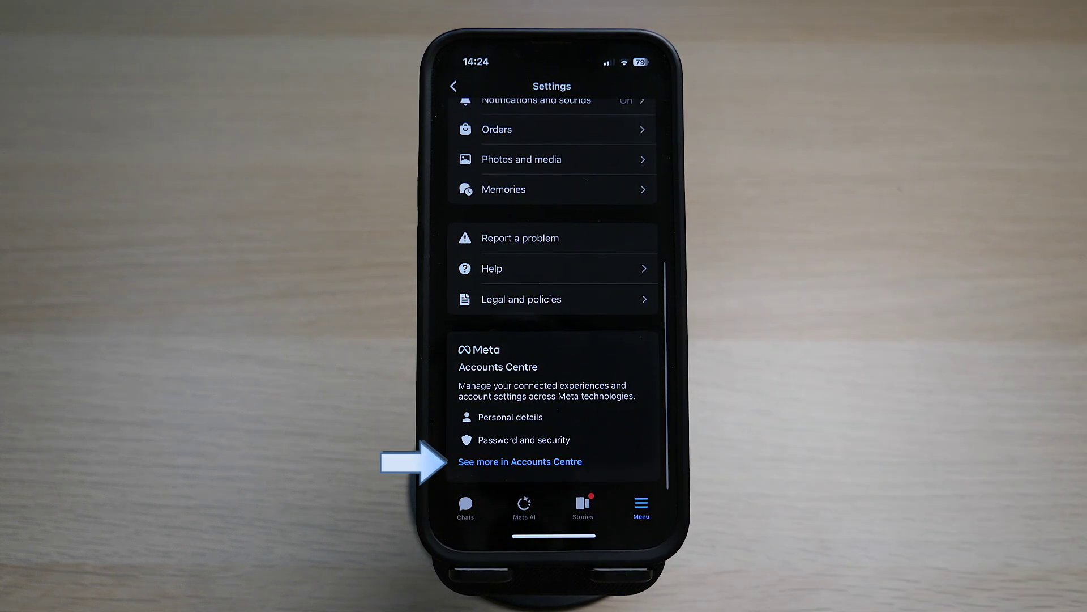
click(521, 461)
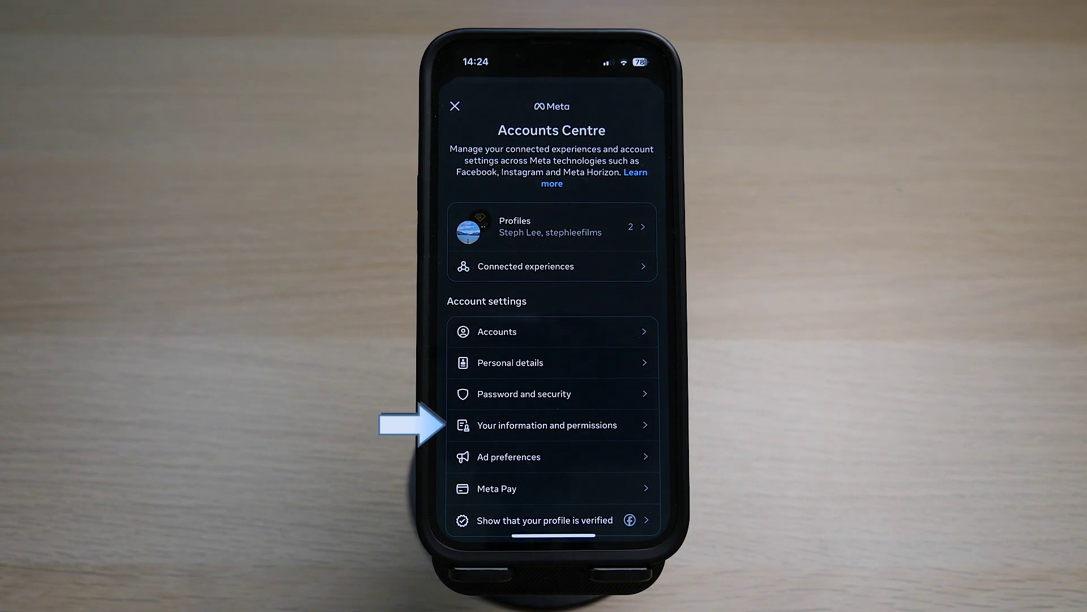
click(599, 425)
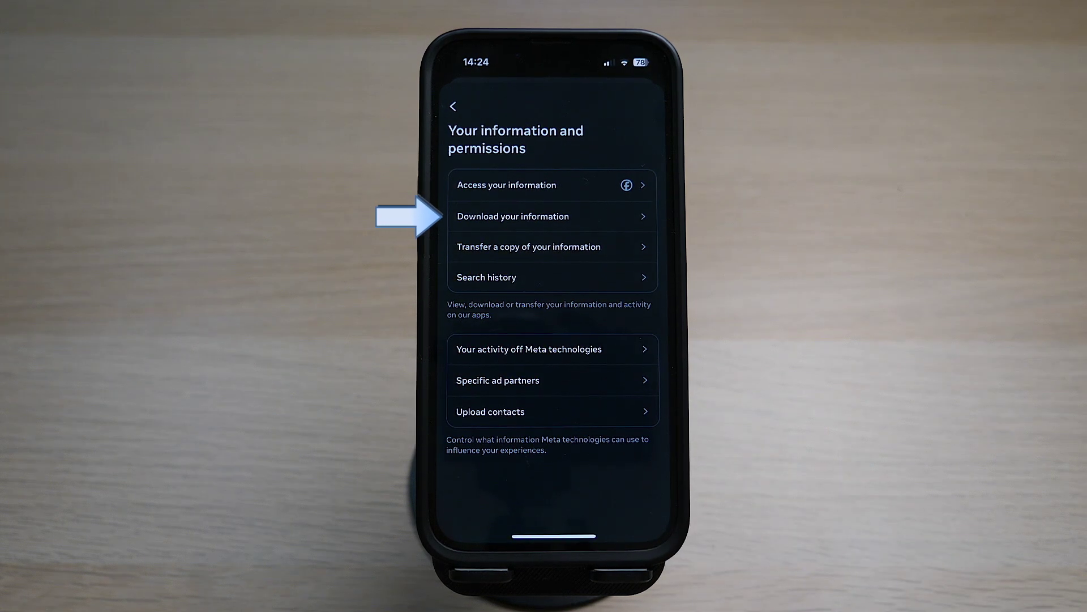
click(595, 216)
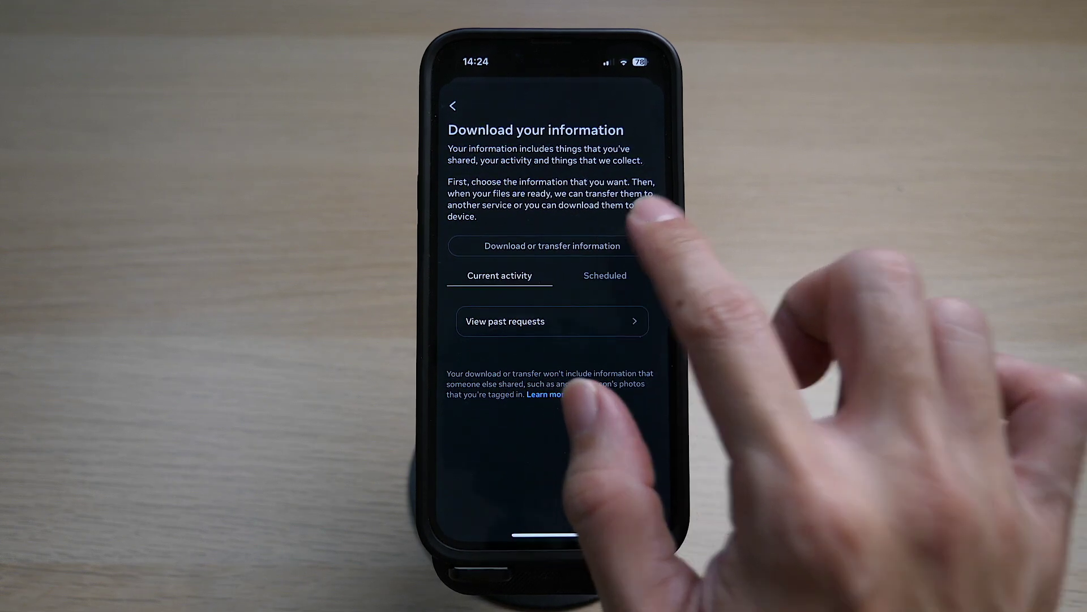
click(629, 246)
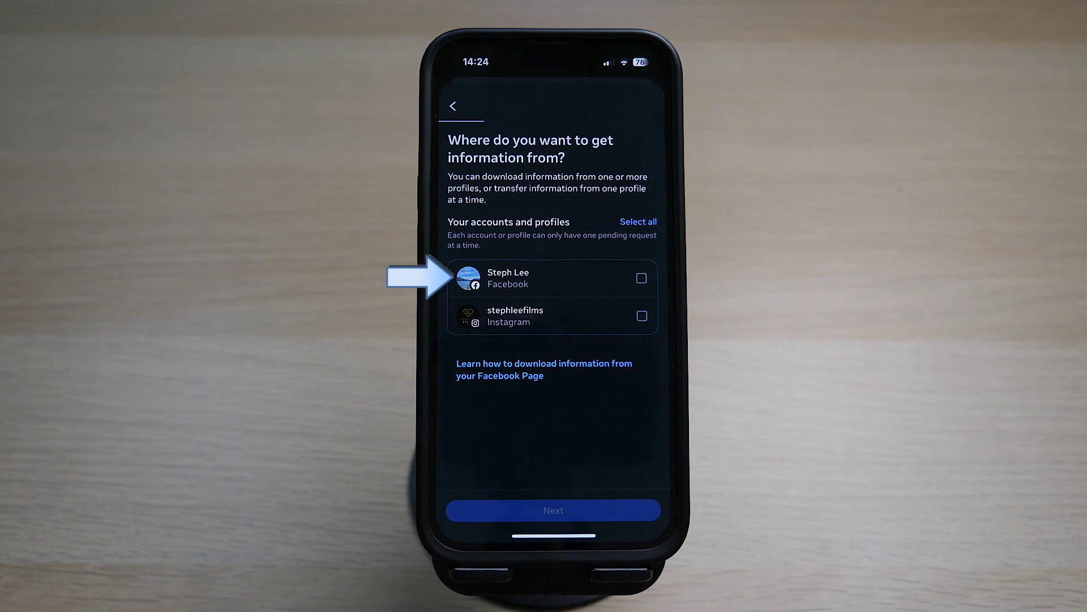
Include the Facebook profile, choose Specific types of information, and tick Messages.
click(642, 278)
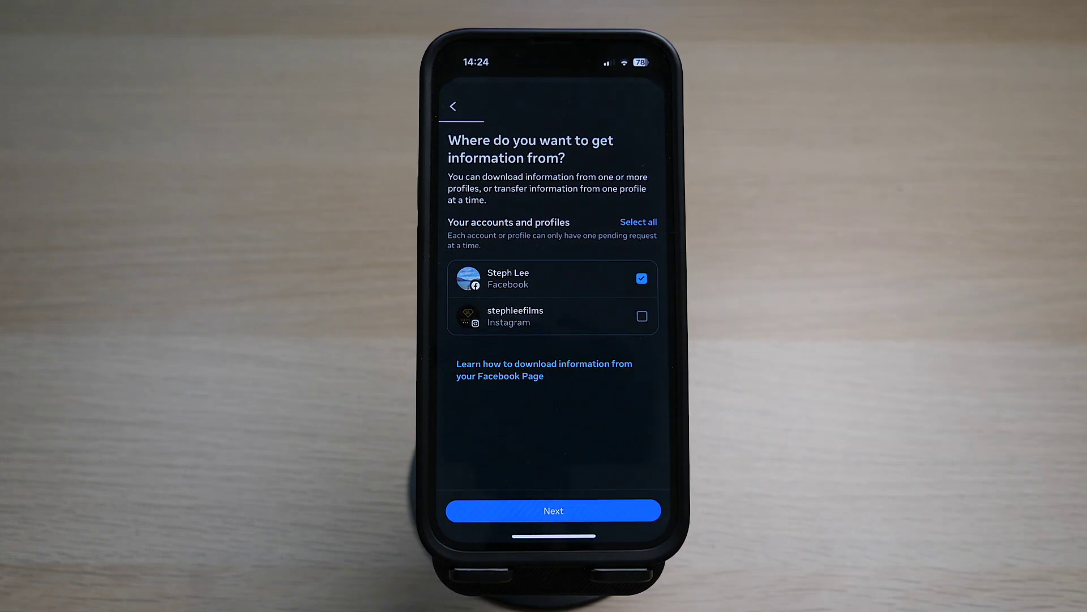
click(646, 510)
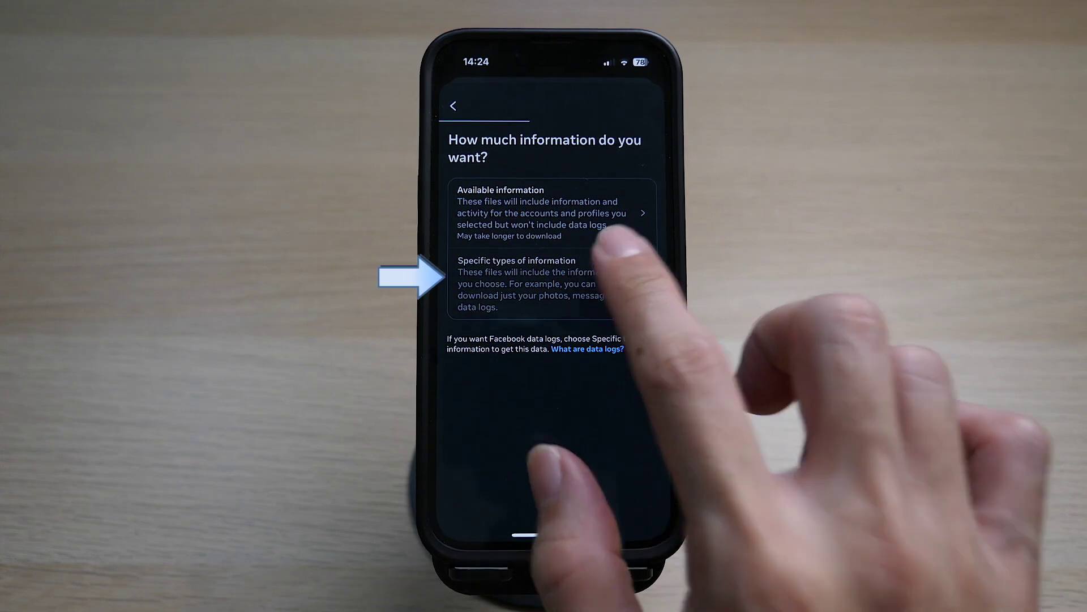
click(643, 285)
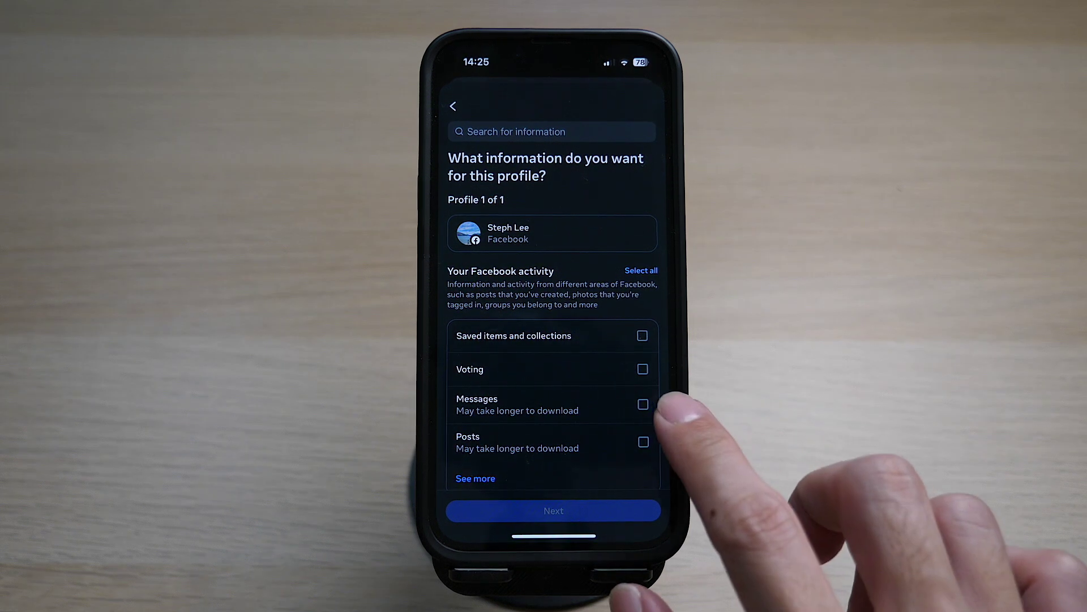
click(643, 405)
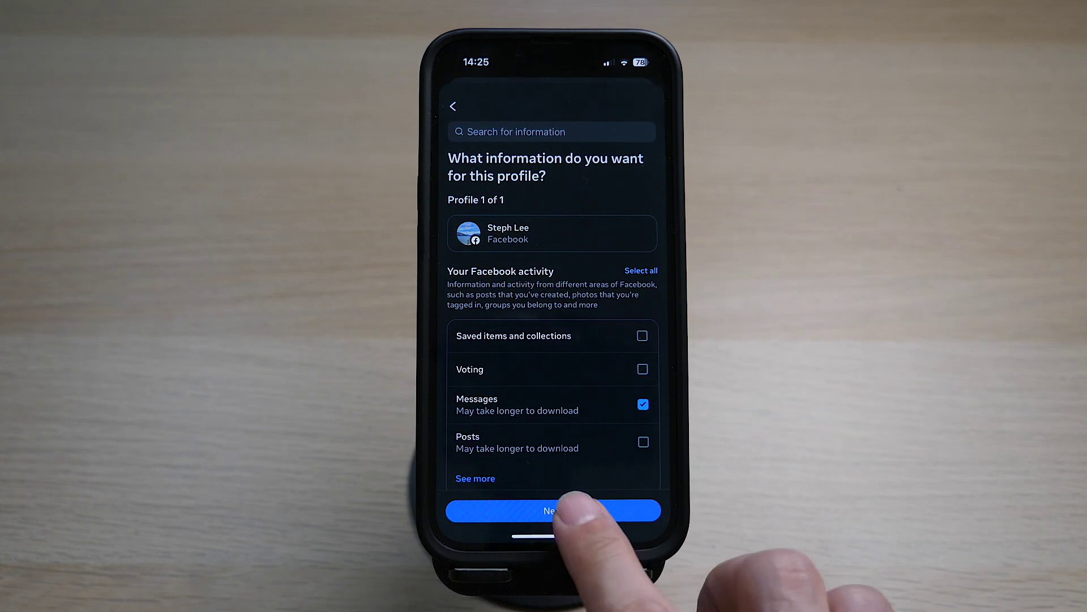
Request Messages as a device download (last year, HTML, medium quality), then go back.
click(553, 510)
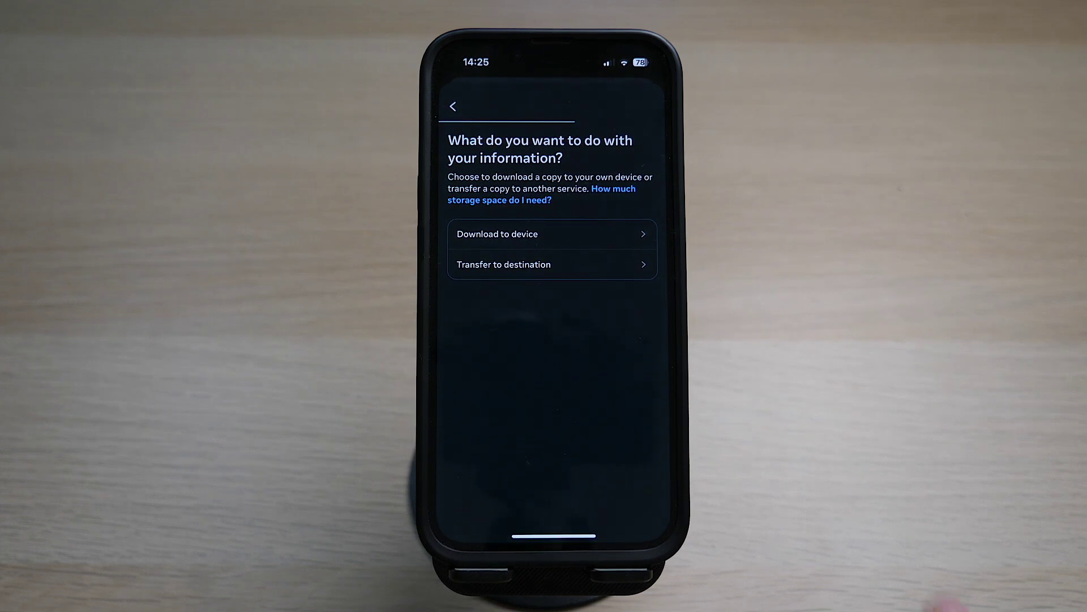
click(595, 232)
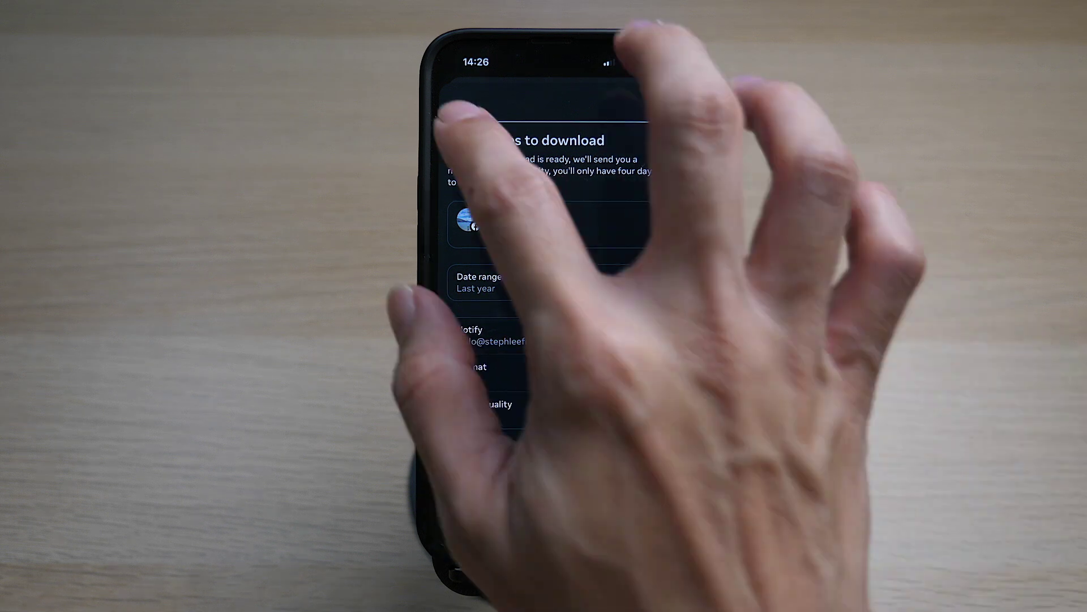
click(453, 107)
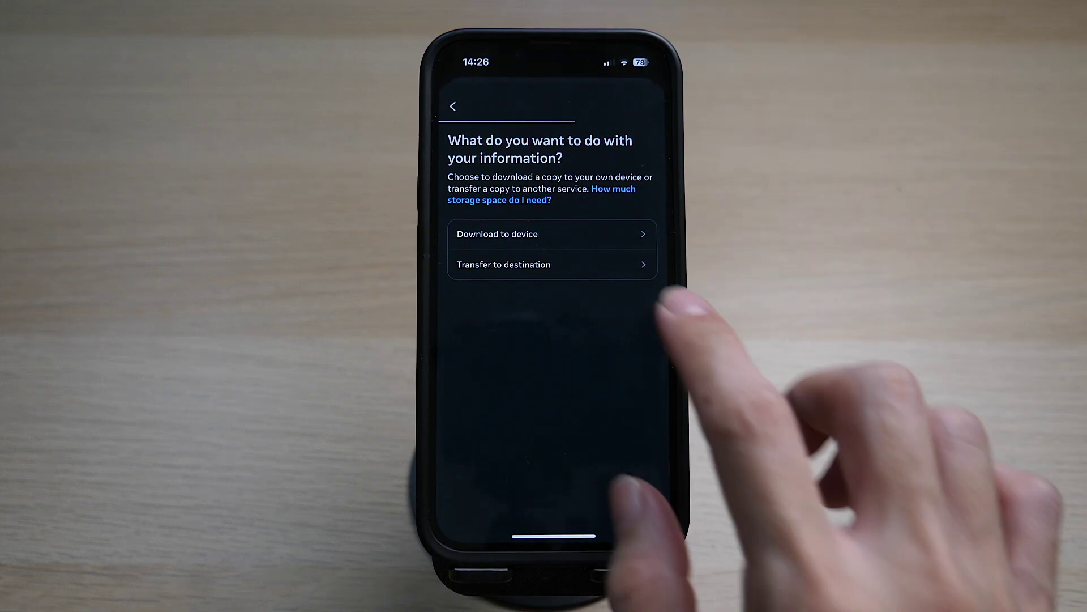
Choose Transfer to destination, view Google Drive and Dropbox without picking, and show How often.
click(594, 264)
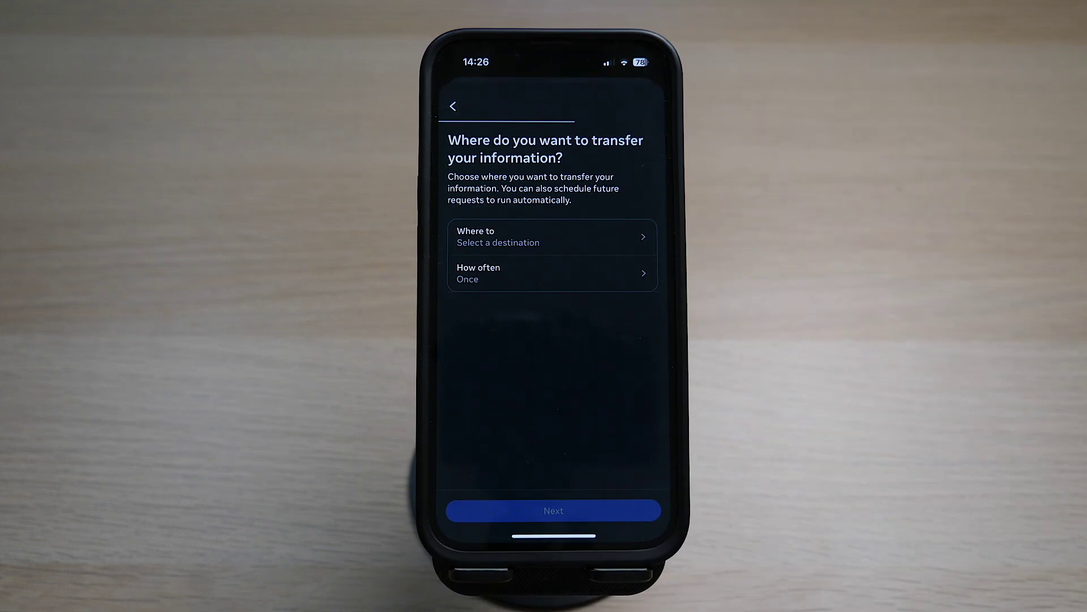
click(586, 237)
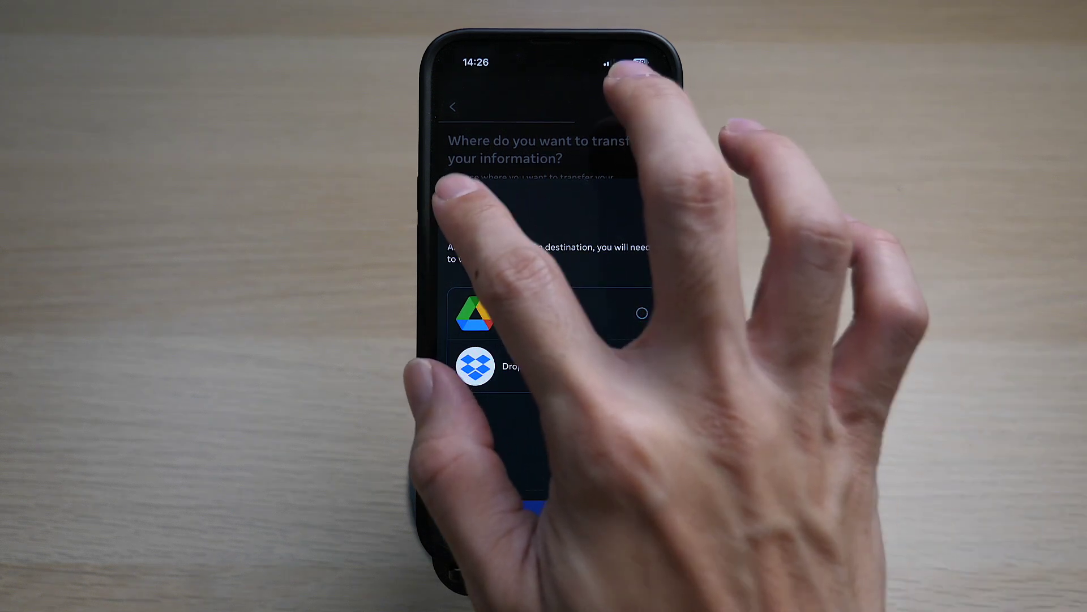
click(454, 202)
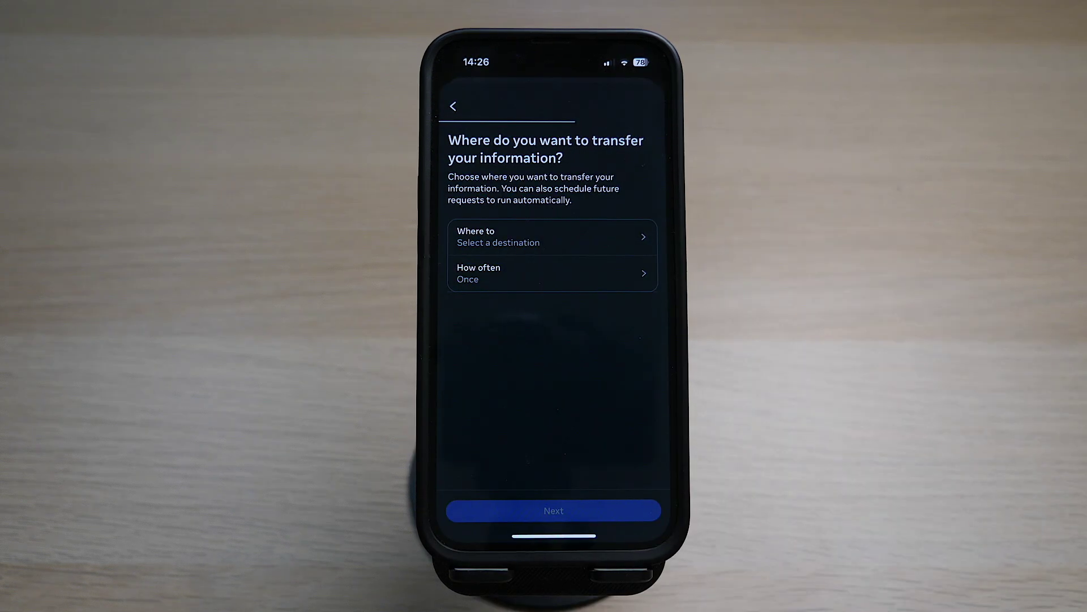
click(635, 274)
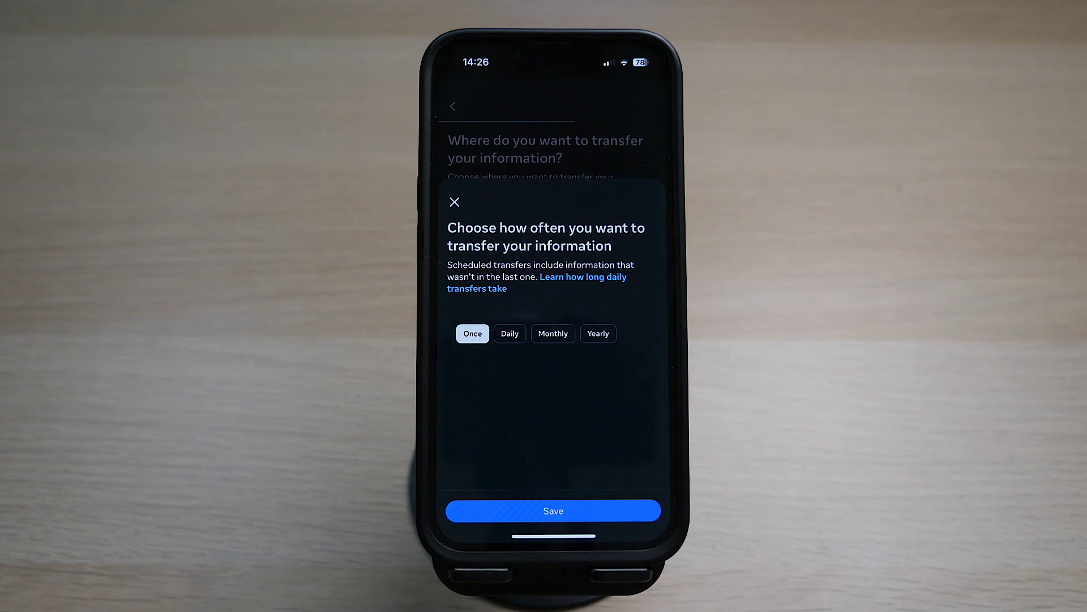